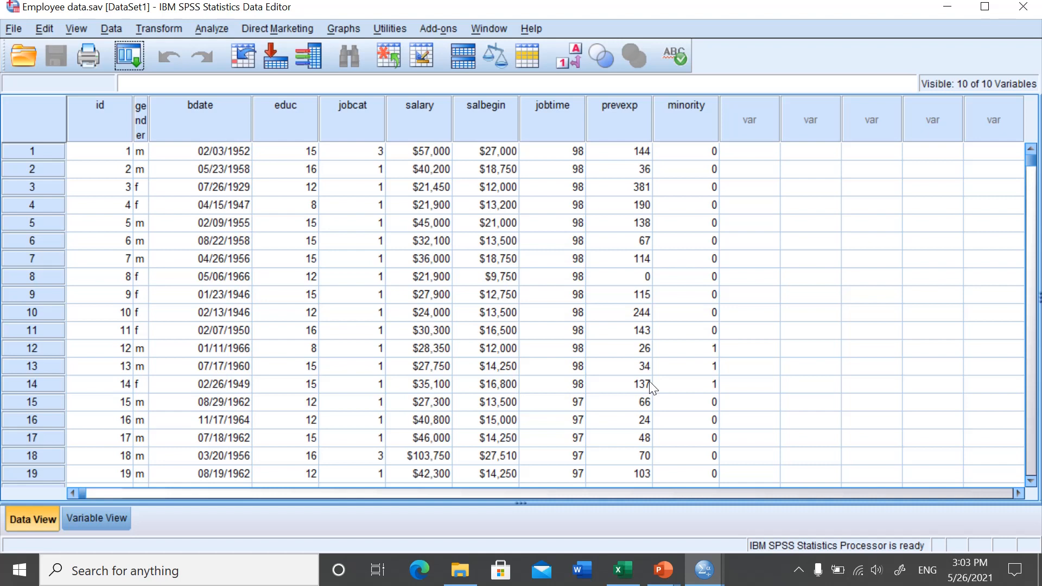
Step: Start a Crosstabs analysis on the employee data with Gender as the row variable and Educational Level (years) as the column variable
{"action": "left_click", "coordinate": [212, 27]}
{"action": "mouse_move", "coordinate": [270, 74]}
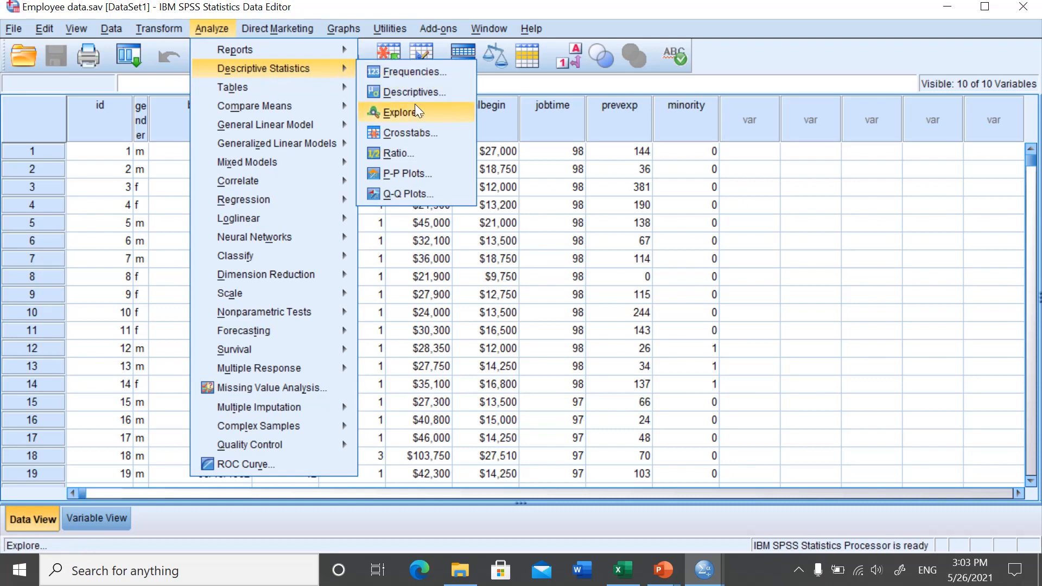
{"action": "left_click", "coordinate": [422, 134]}
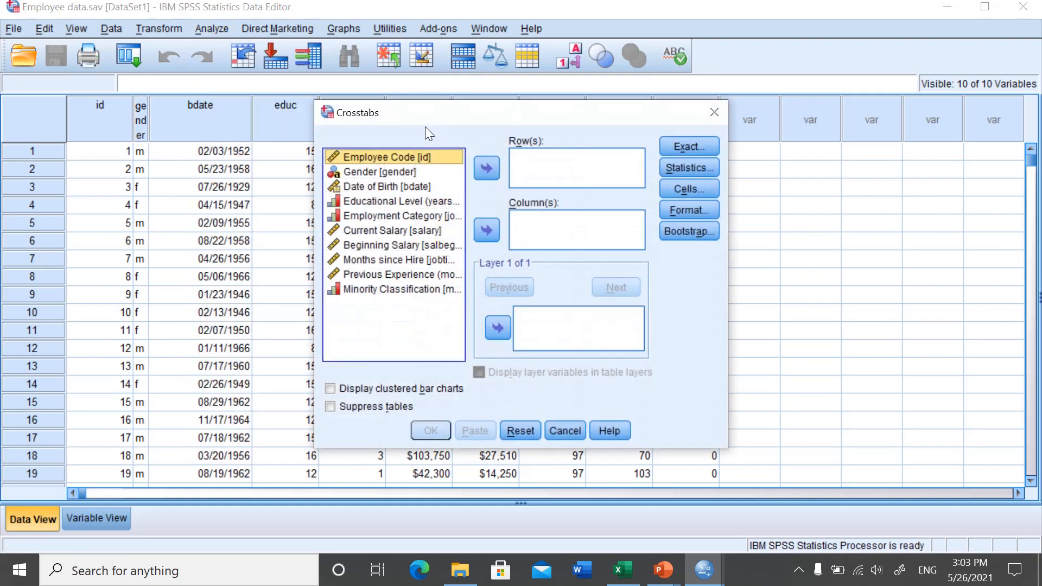
{"action": "left_click", "coordinate": [407, 171]}
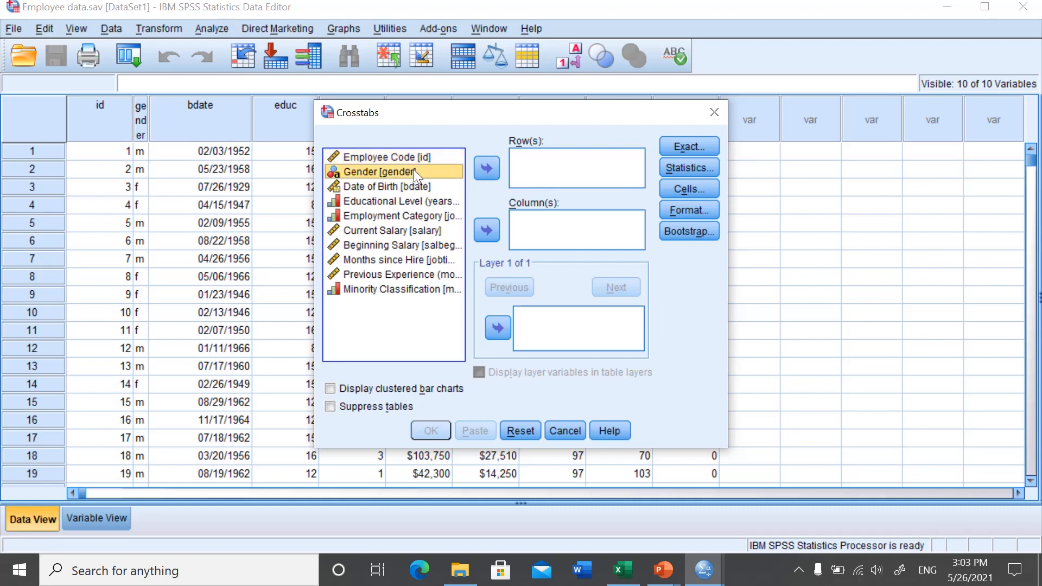
{"action": "left_click", "coordinate": [487, 168]}
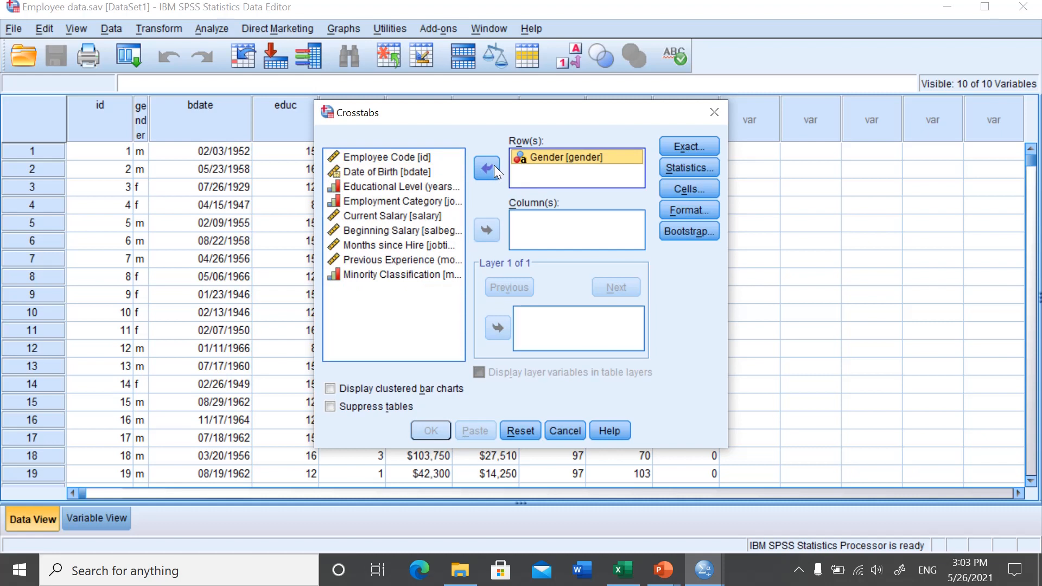
{"action": "left_click", "coordinate": [423, 186]}
{"action": "left_click", "coordinate": [491, 229]}
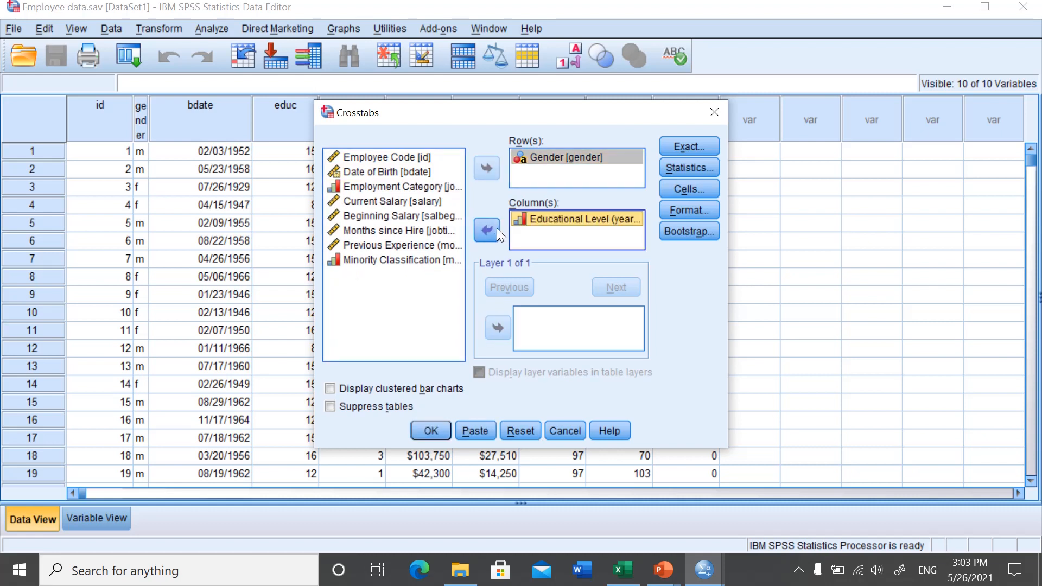
Step: Enable the Chi-square statistic and the row and total cell percentages for the crosstab, and run the analysis
{"action": "left_click", "coordinate": [673, 167]}
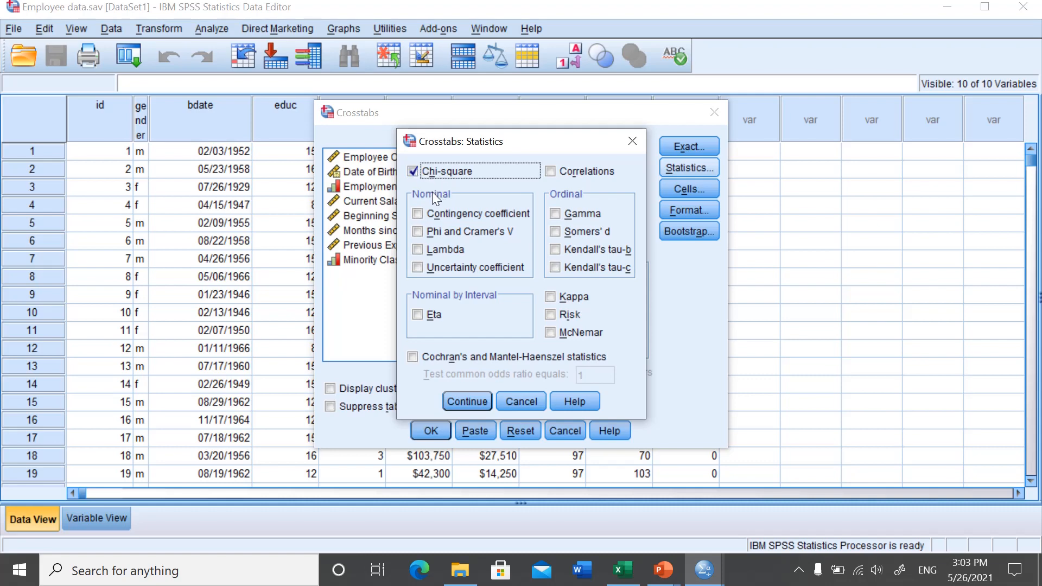
{"action": "left_click", "coordinate": [469, 402]}
{"action": "left_click", "coordinate": [683, 190]}
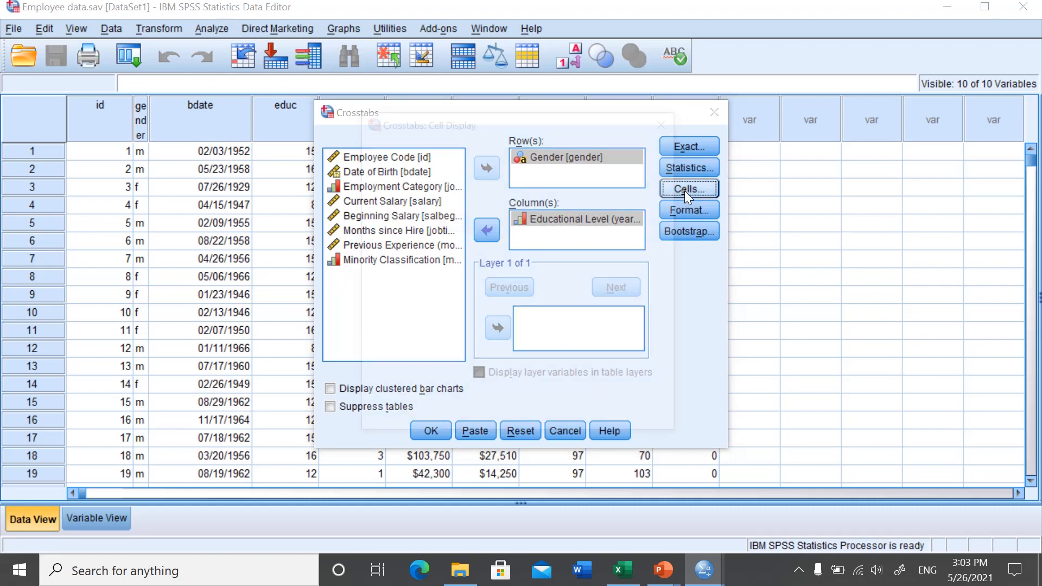
{"action": "left_click", "coordinate": [380, 272]}
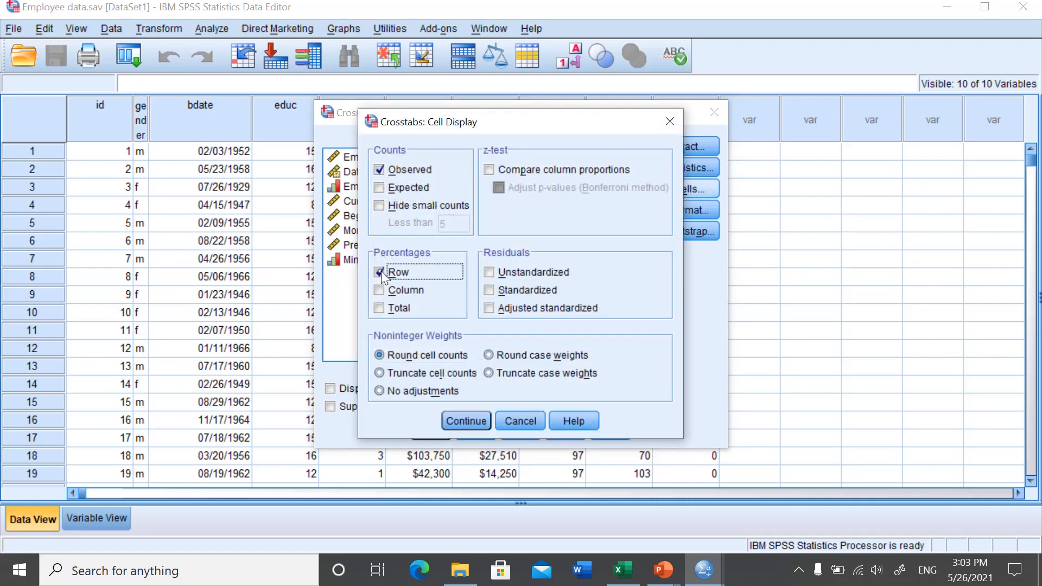
{"action": "left_click", "coordinate": [379, 309]}
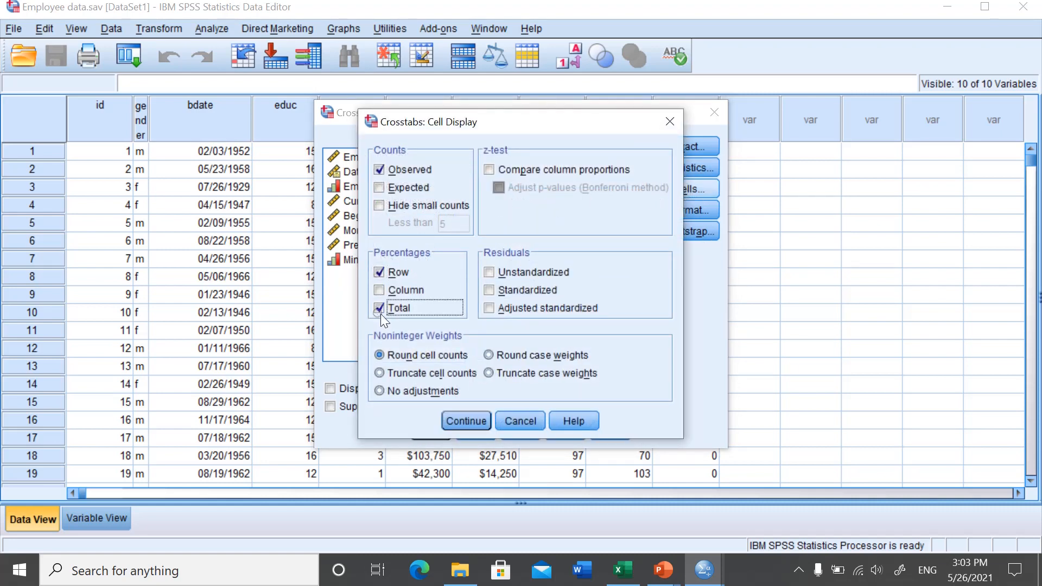
{"action": "left_click", "coordinate": [467, 420]}
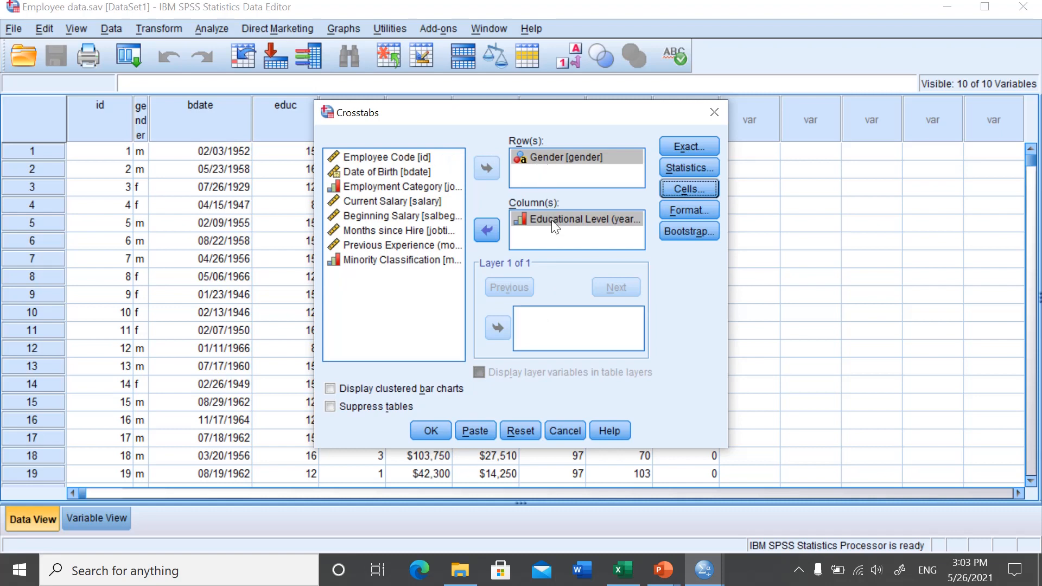
{"action": "left_click", "coordinate": [435, 431]}
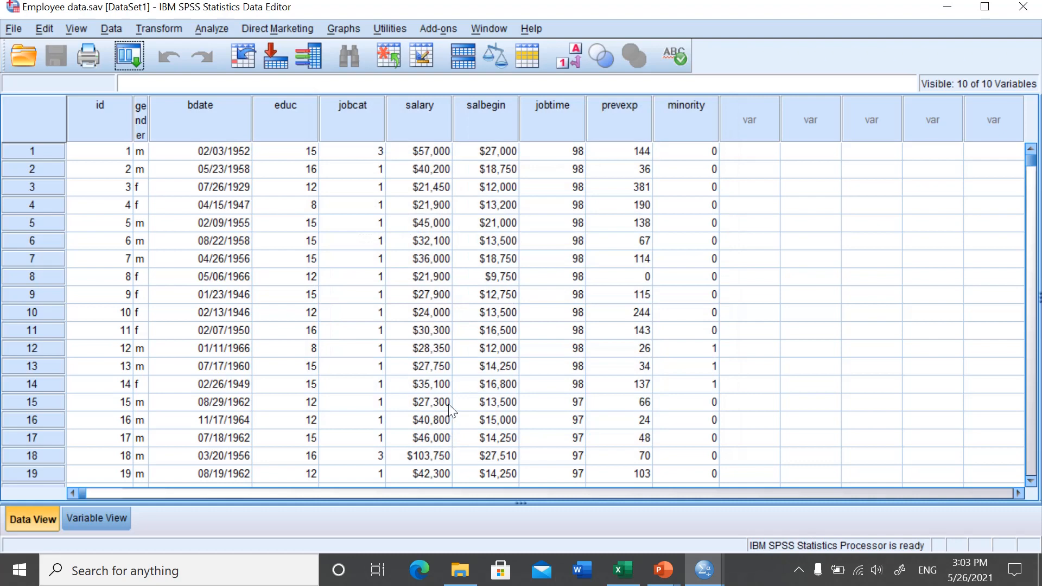
Step: Switch to the Output1 viewer window and examine the Case Processing Summary and the Gender by Educational Level crosstabulation
{"action": "left_click", "coordinate": [706, 556]}
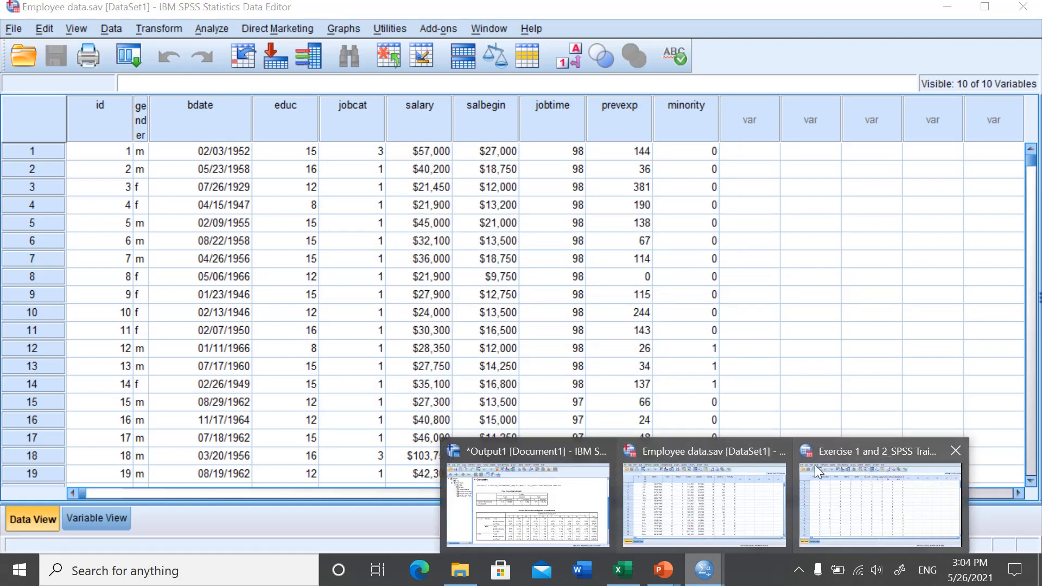
{"action": "left_click", "coordinate": [548, 448]}
{"action": "left_click", "coordinate": [481, 215]}
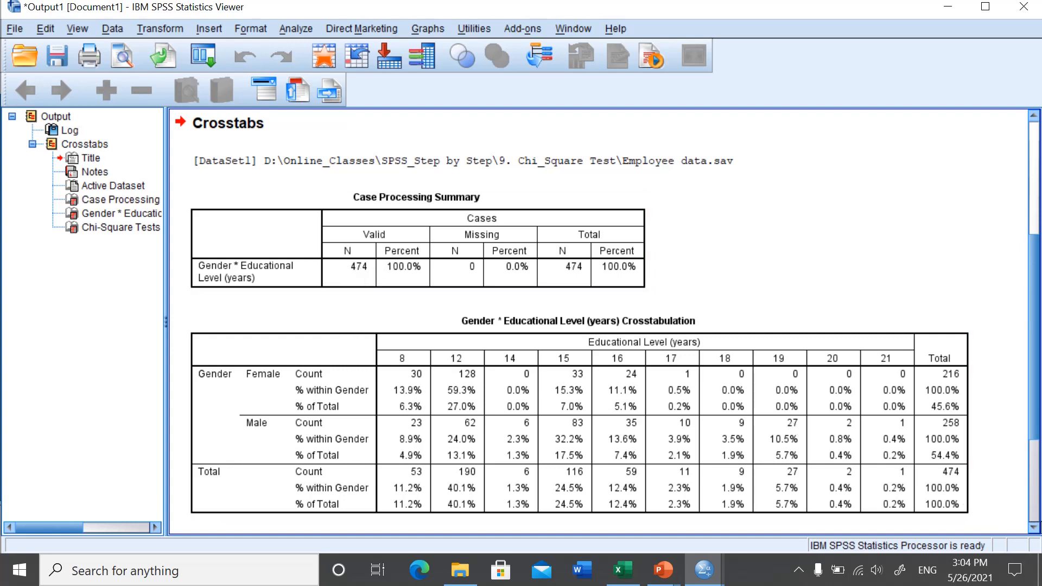
{"action": "left_click", "coordinate": [1034, 527]}
{"action": "left_click", "coordinate": [1035, 527]}
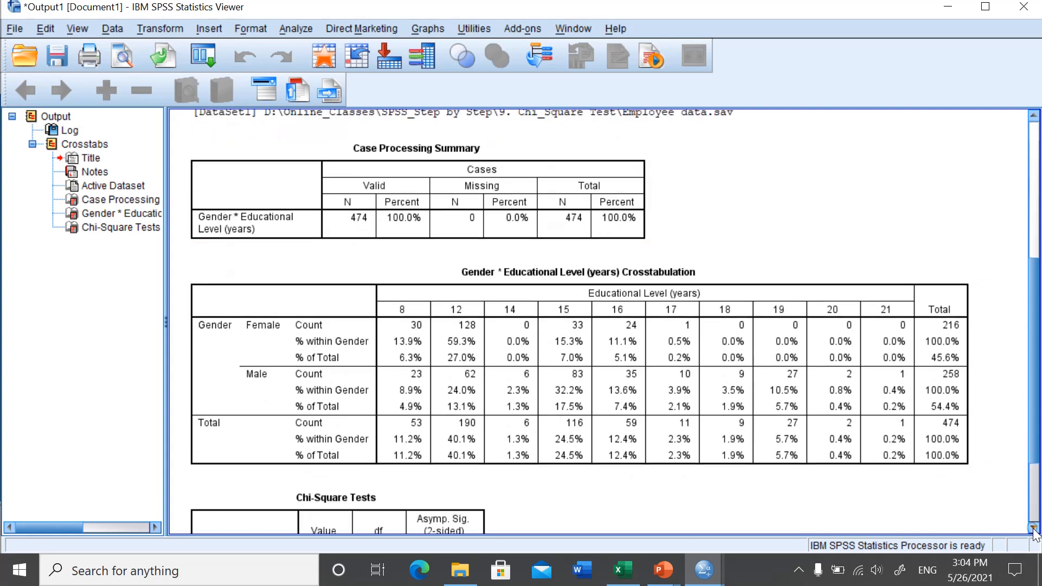
{"action": "left_click", "coordinate": [1034, 527]}
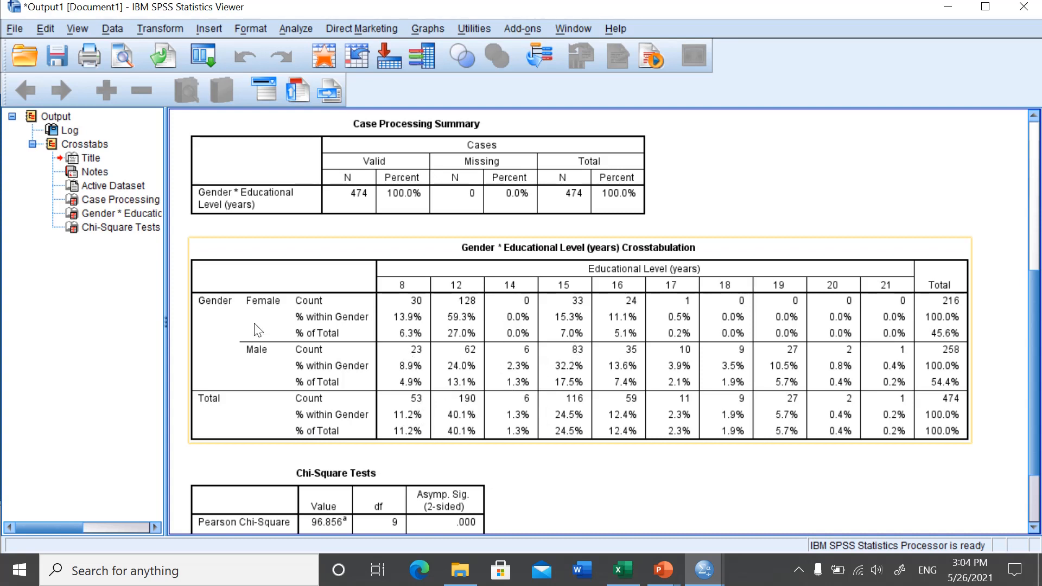
{"action": "left_click", "coordinate": [1021, 513]}
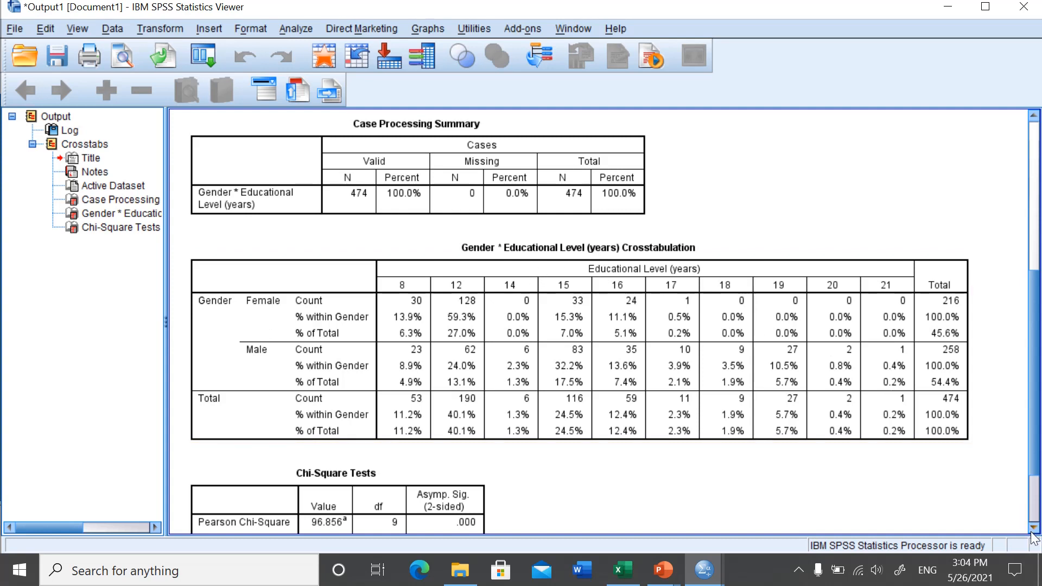
Step: Examine the Chi-Square Tests table, checking the Pearson Chi-Square value, degrees of freedom and two-sided significance against the crosstabulation
{"action": "left_click", "coordinate": [1034, 527]}
{"action": "left_click", "coordinate": [481, 395]}
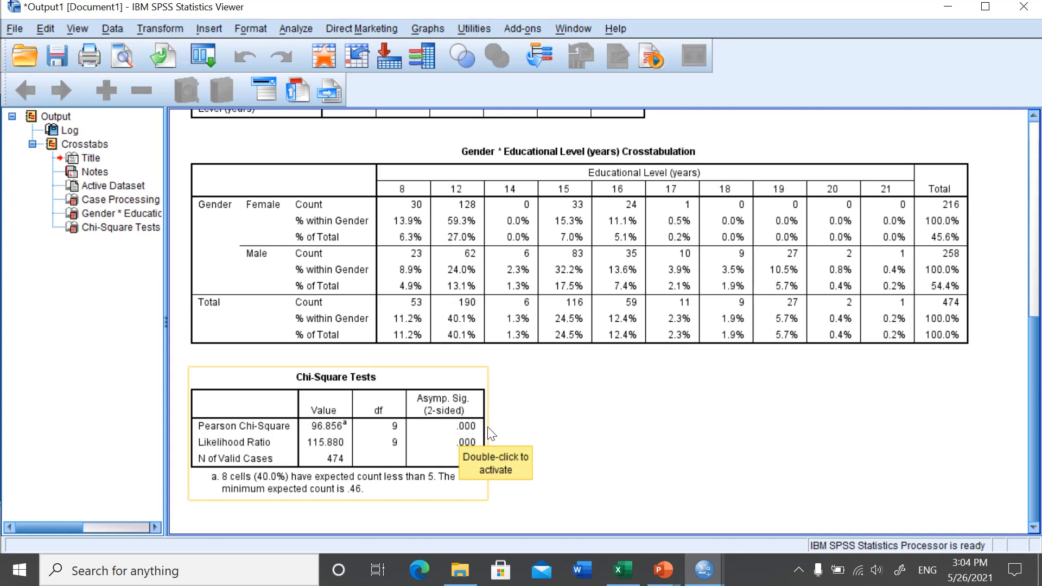
{"action": "left_click", "coordinate": [469, 428]}
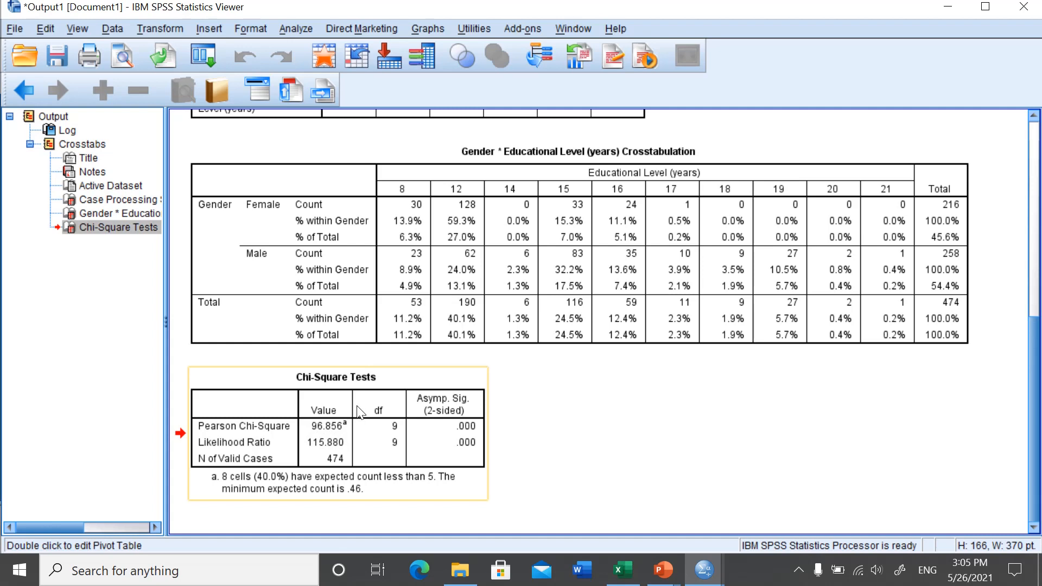
{"action": "left_click", "coordinate": [530, 307]}
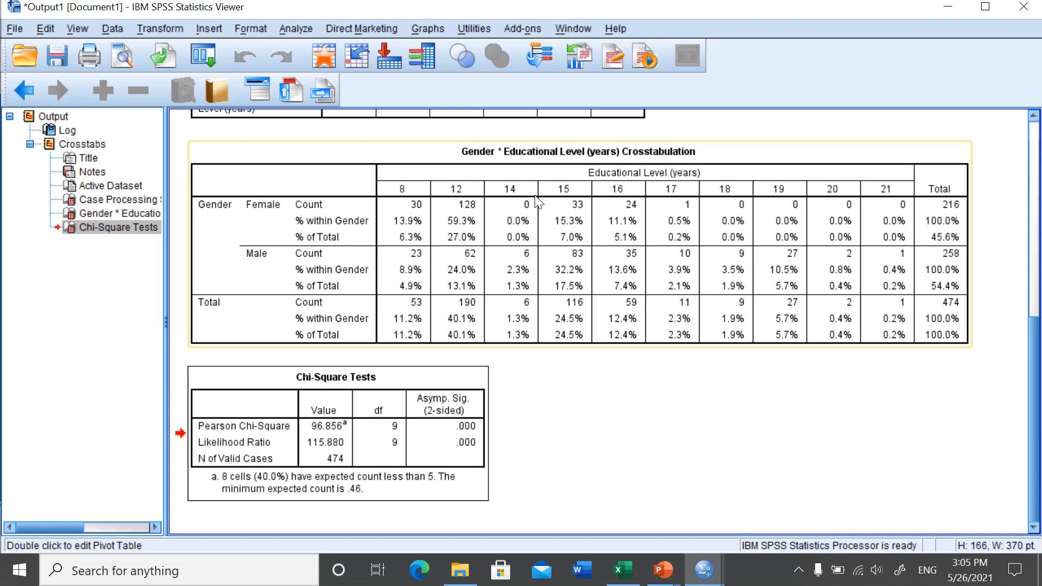
{"action": "left_click", "coordinate": [447, 396]}
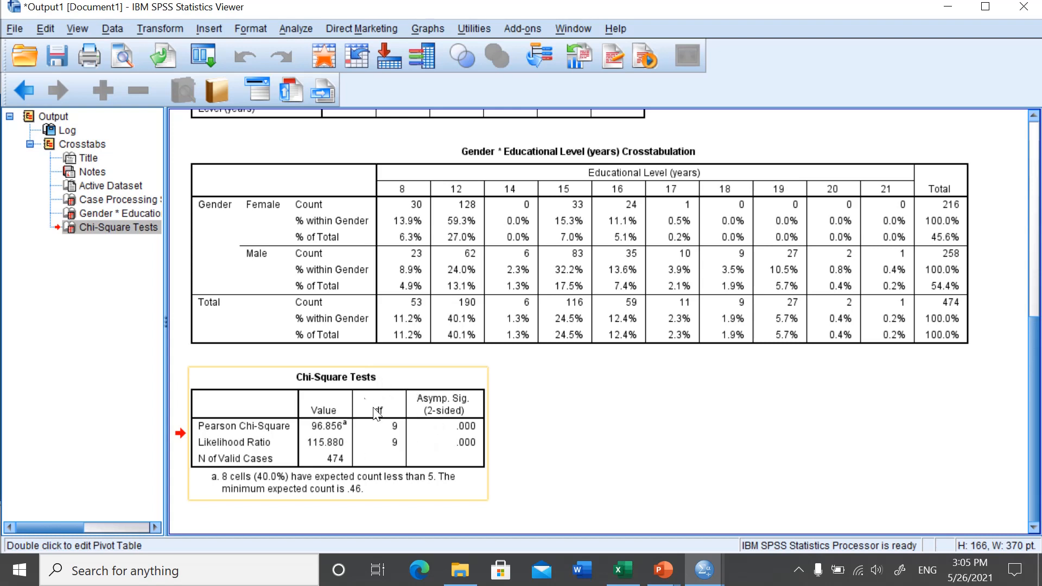
{"action": "left_click", "coordinate": [684, 445]}
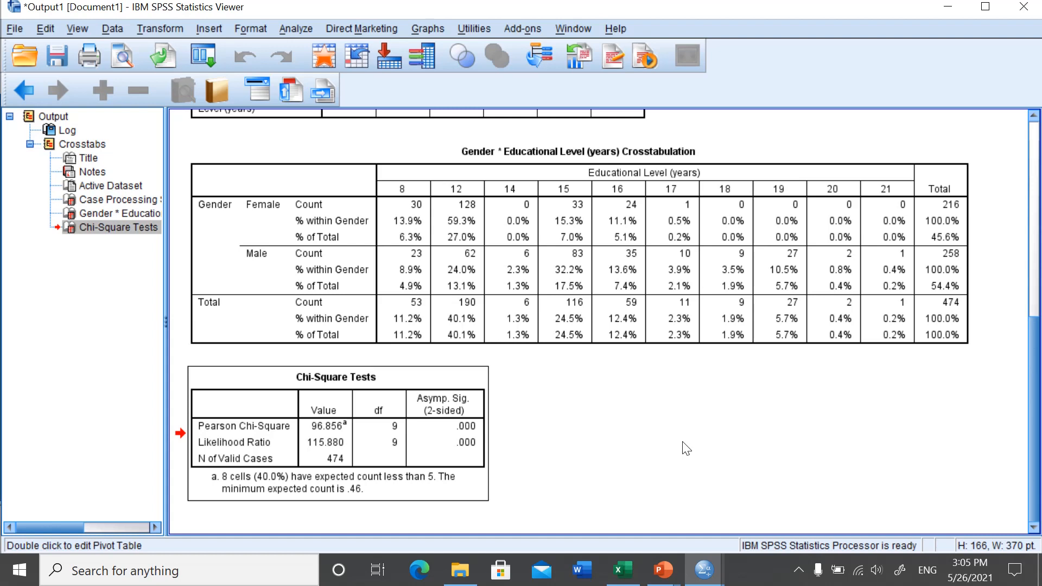
{"action": "left_click", "coordinate": [476, 430]}
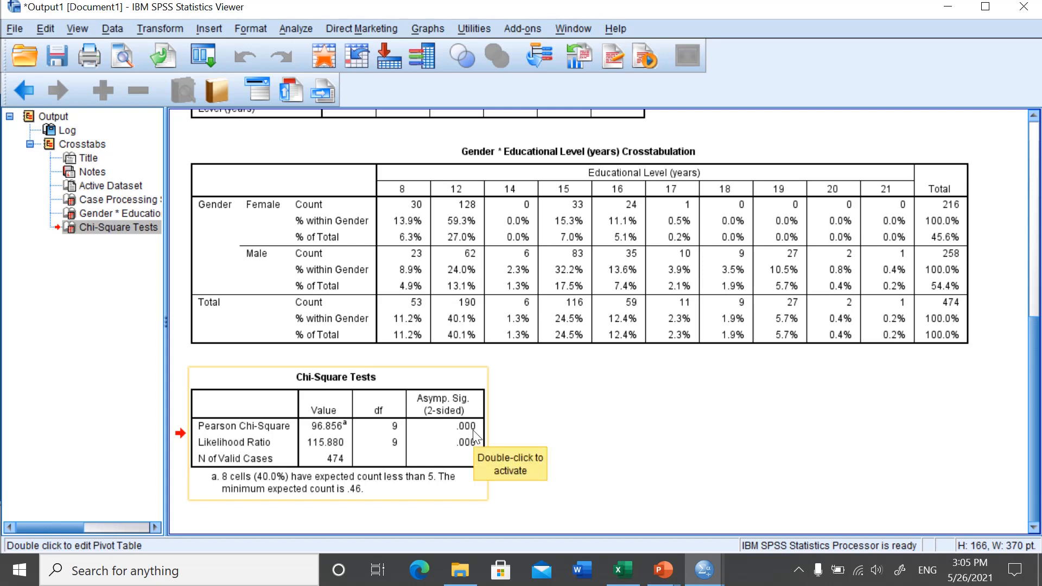
Step: Switch to the Exercise 1 and 2_SPSS Training.sav data set and look through its records down to the last case
{"action": "left_click", "coordinate": [703, 576]}
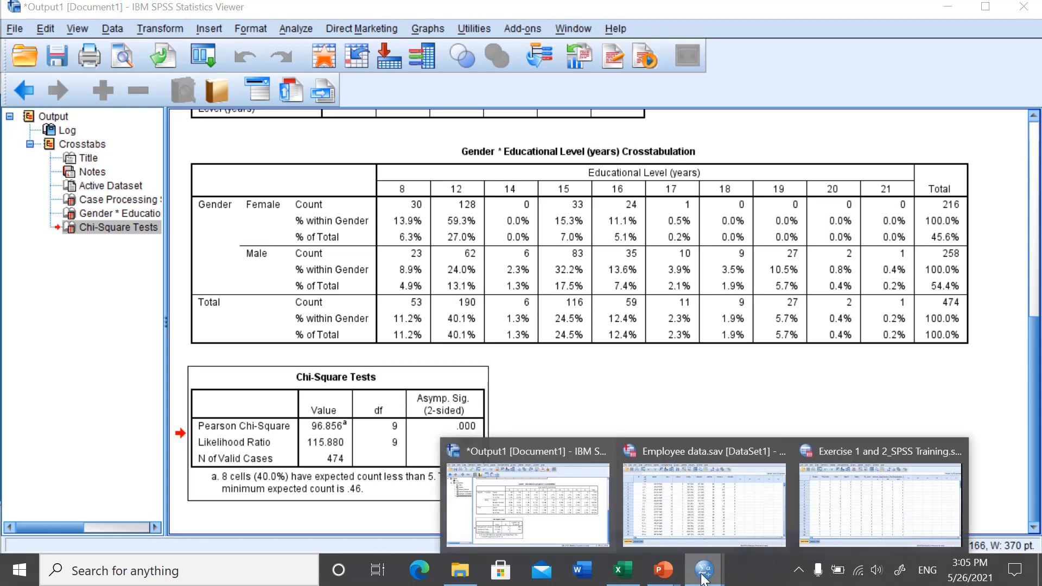
{"action": "left_click", "coordinate": [887, 450]}
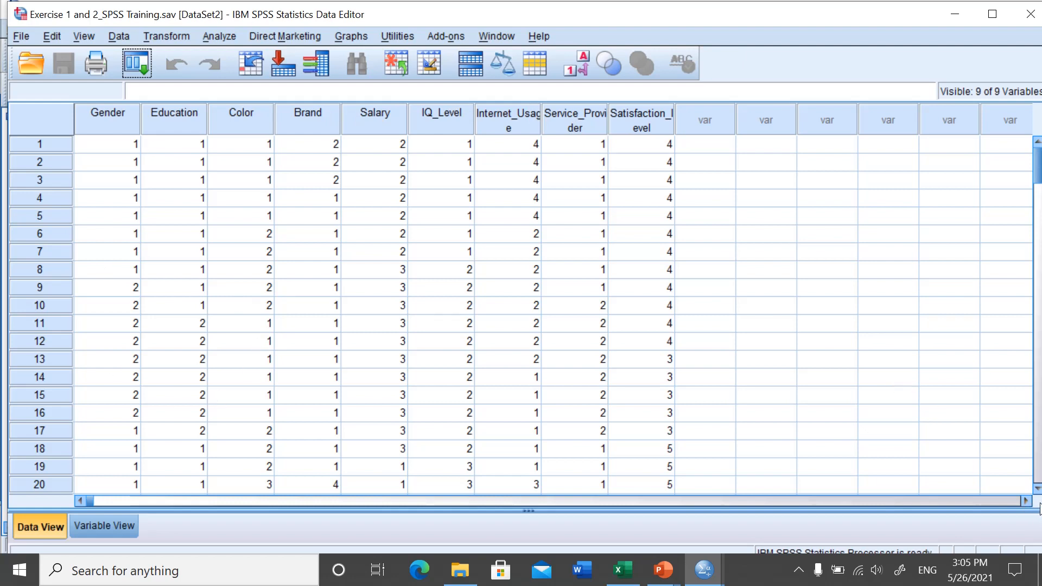
{"action": "scroll", "coordinate": [1039, 491], "scroll_direction": "down", "scroll_amount": 2}
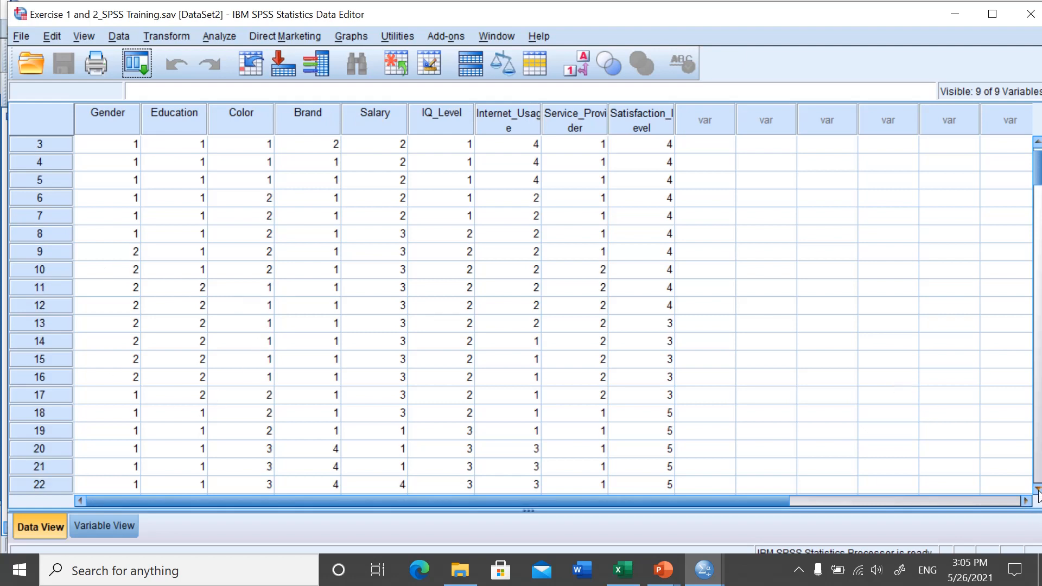
{"action": "scroll", "coordinate": [1039, 491], "scroll_direction": "down", "scroll_amount": 6}
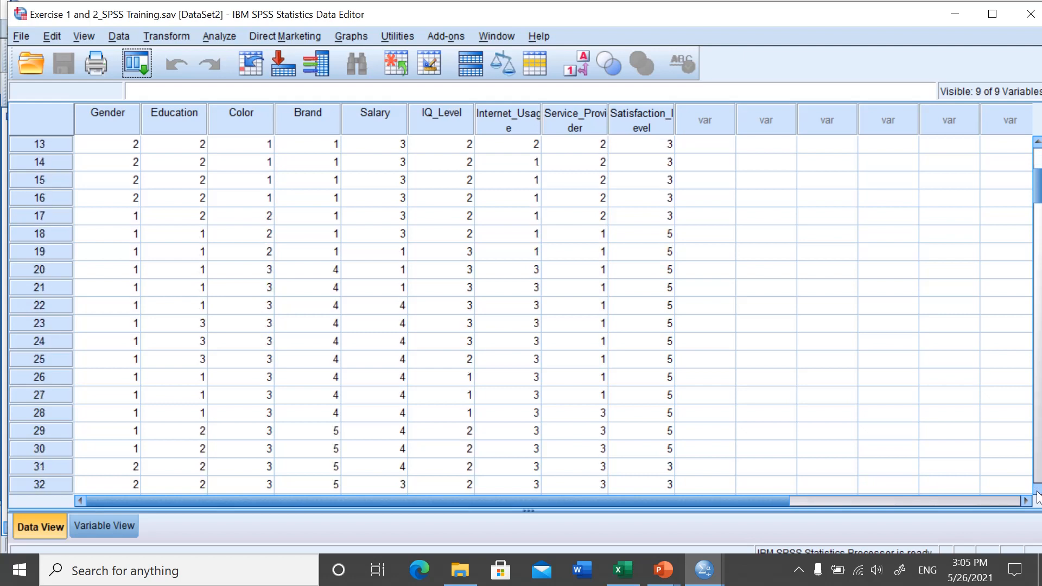
{"action": "scroll", "coordinate": [1038, 497], "scroll_direction": "down", "scroll_amount": 10}
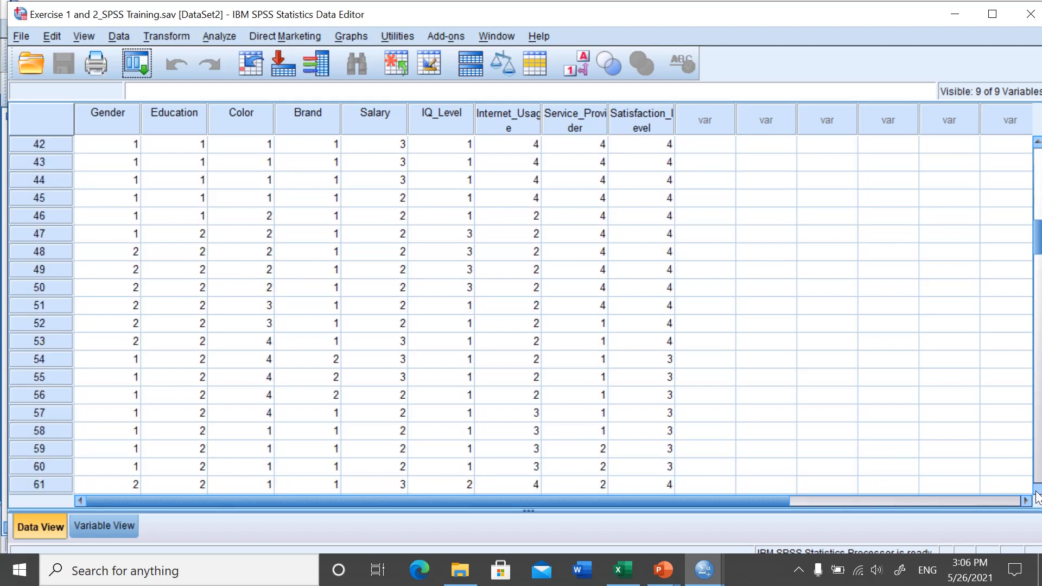
{"action": "scroll", "coordinate": [1038, 496], "scroll_direction": "down", "scroll_amount": 10}
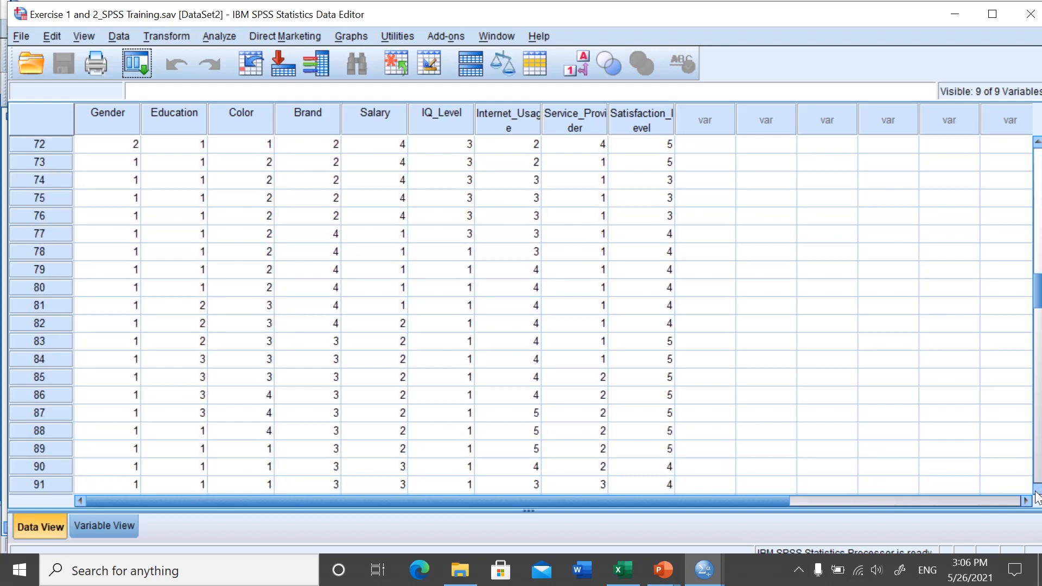
{"action": "scroll", "coordinate": [1038, 496], "scroll_direction": "down", "scroll_amount": 9}
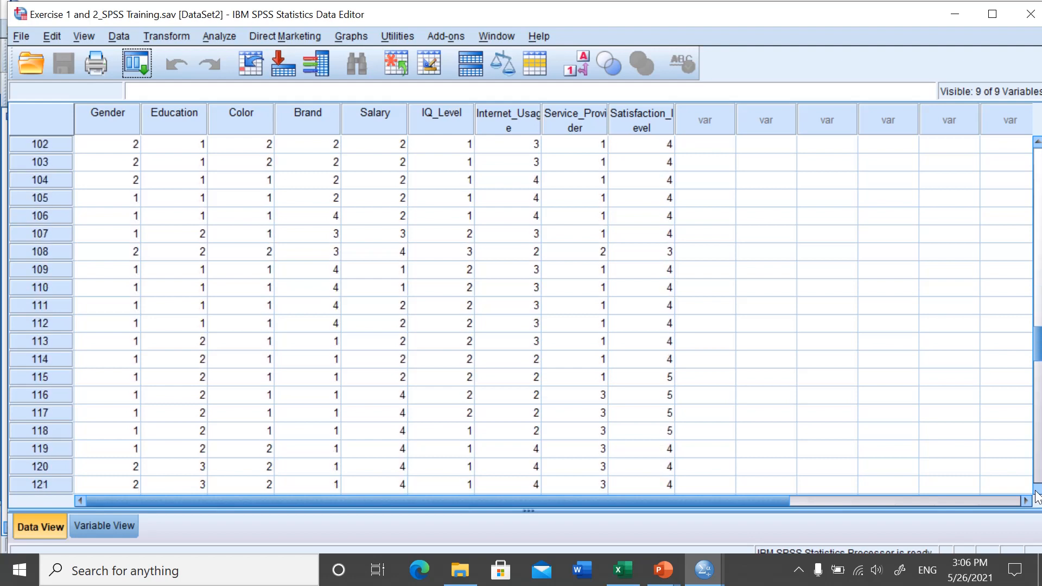
{"action": "scroll", "coordinate": [1038, 495], "scroll_direction": "down", "scroll_amount": 1}
{"action": "scroll", "coordinate": [1038, 497], "scroll_direction": "down", "scroll_amount": 6}
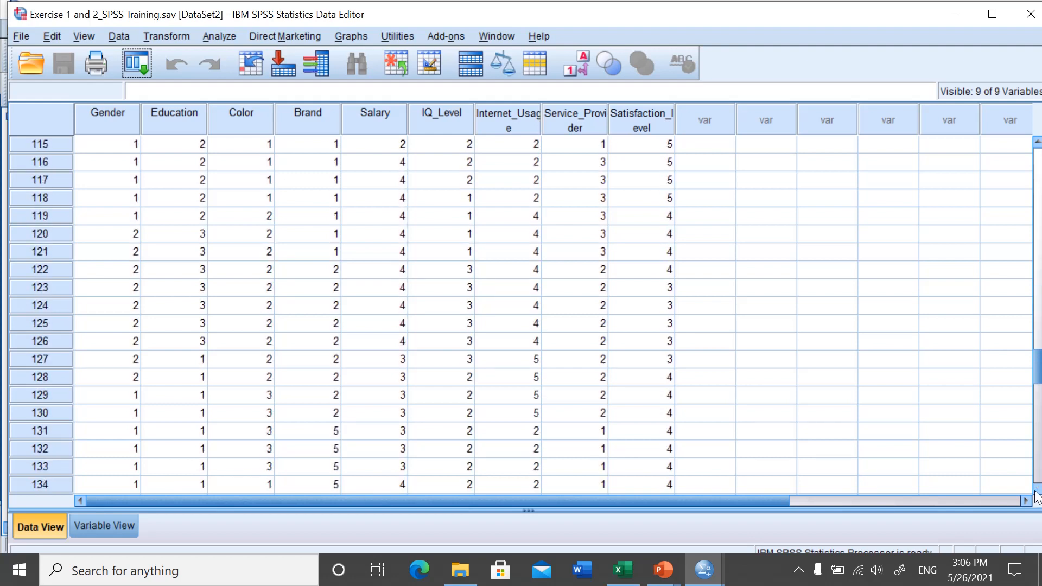
{"action": "left_click", "coordinate": [1035, 492]}
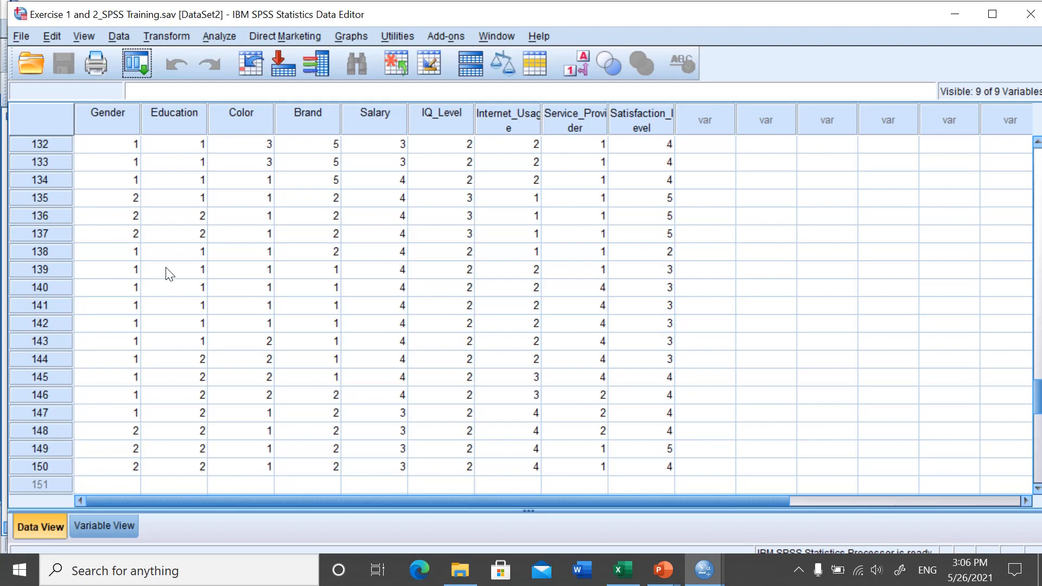
Step: Set up a Crosstabs analysis with Gender of the Respondent as the row variable and Color Preference of the Respondent as the column variable
{"action": "left_click", "coordinate": [221, 36]}
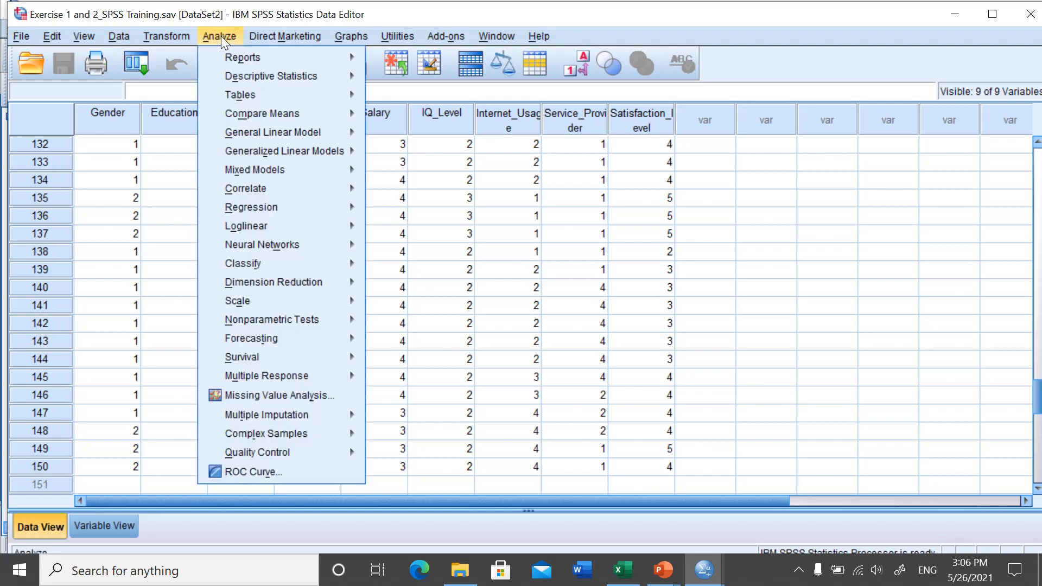
{"action": "mouse_move", "coordinate": [283, 83]}
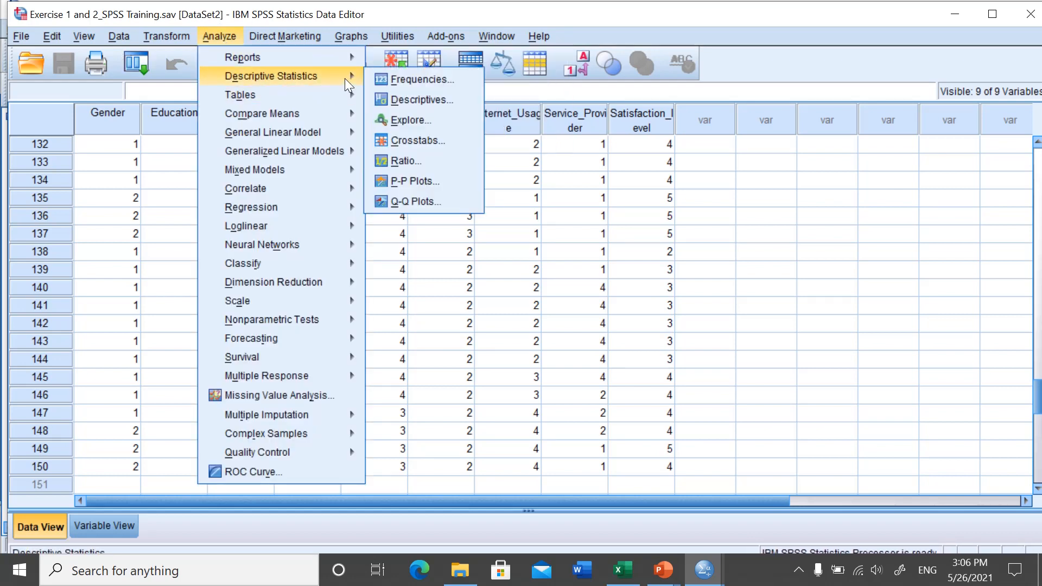
{"action": "left_click", "coordinate": [418, 141]}
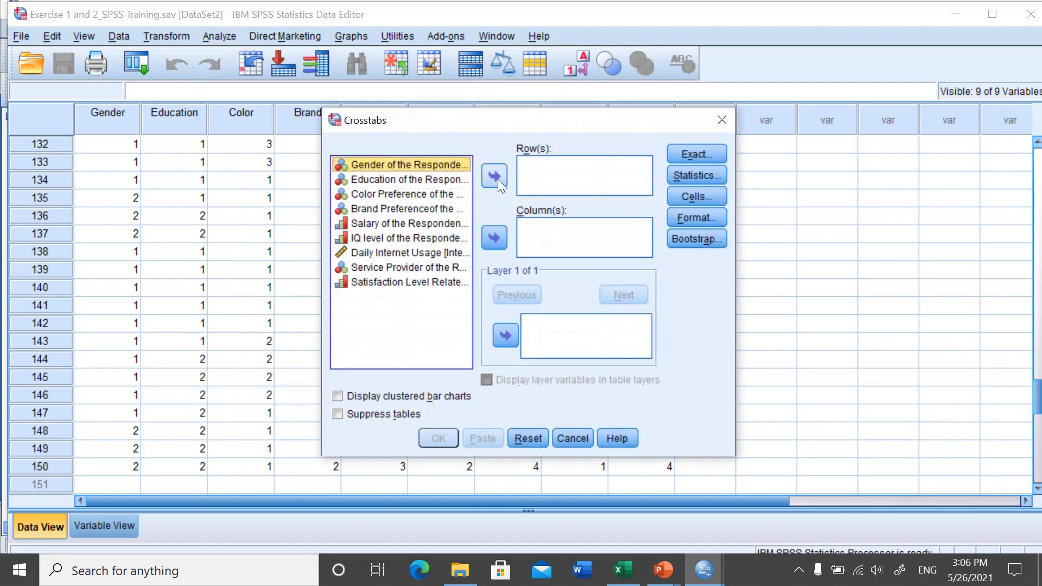
{"action": "left_click", "coordinate": [494, 176]}
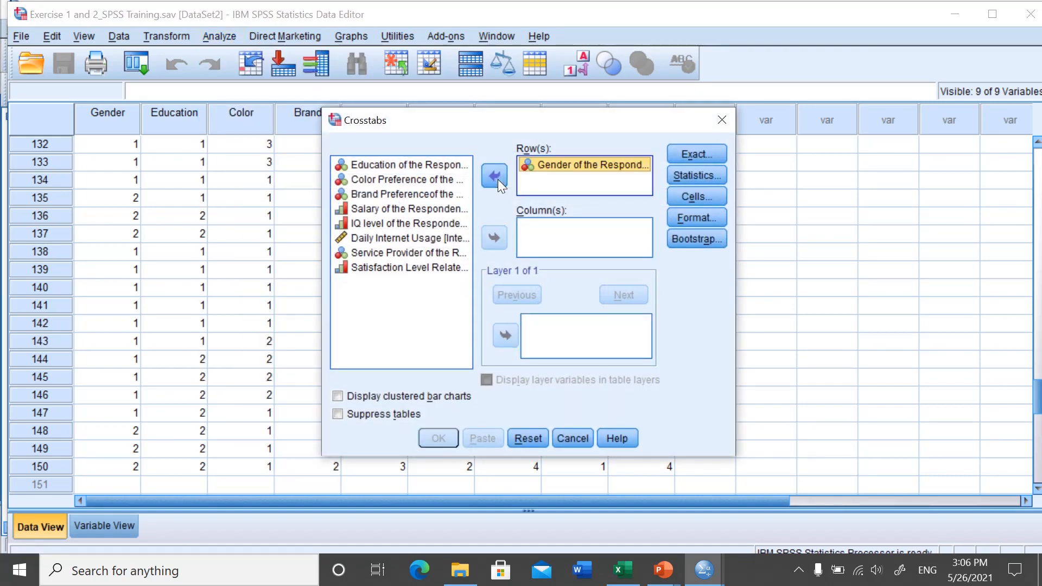
{"action": "left_click", "coordinate": [419, 180]}
{"action": "left_click", "coordinate": [492, 237]}
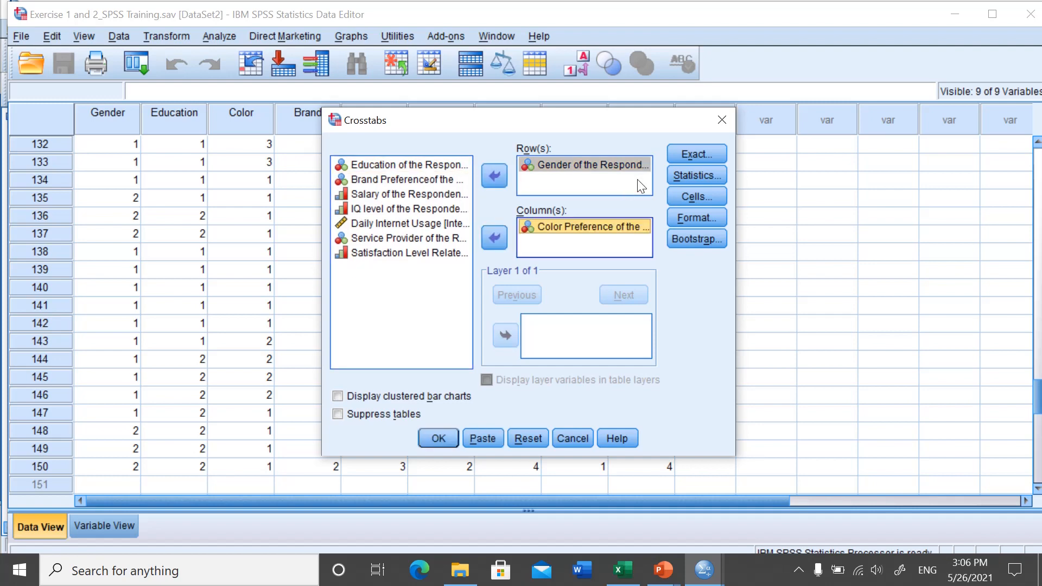
Step: Enable the Chi-square statistic and the total cell percentages alongside observed counts, and run the gender by color preference crosstab
{"action": "left_click", "coordinate": [675, 173]}
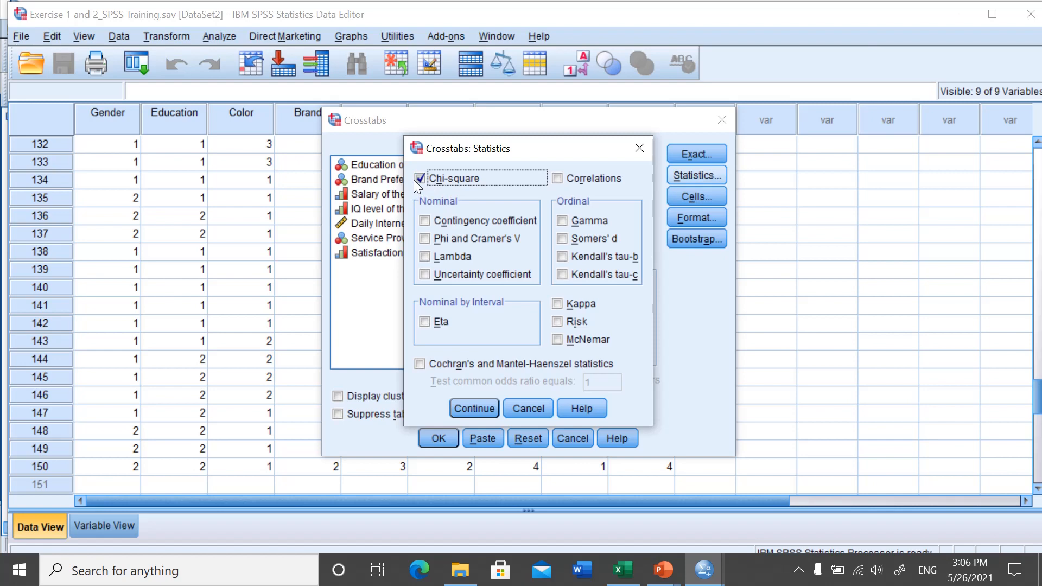
{"action": "left_click", "coordinate": [483, 407]}
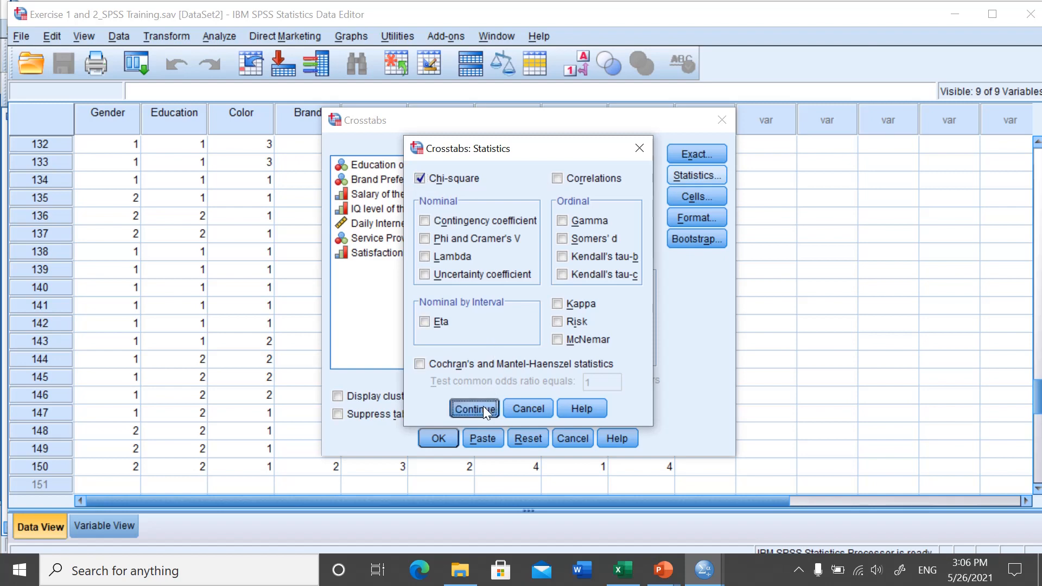
{"action": "left_click", "coordinate": [702, 200]}
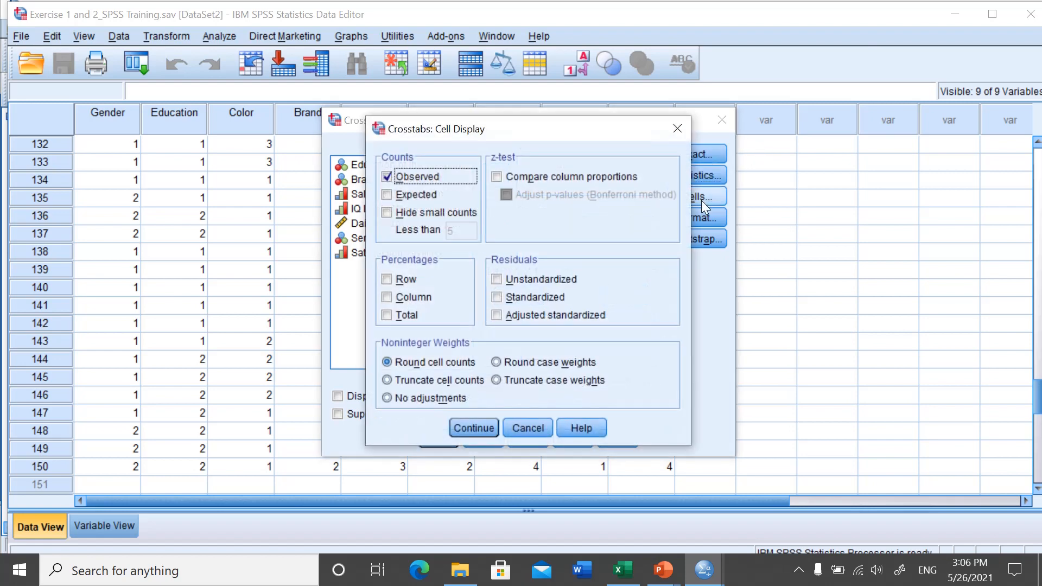
{"action": "left_click", "coordinate": [388, 316]}
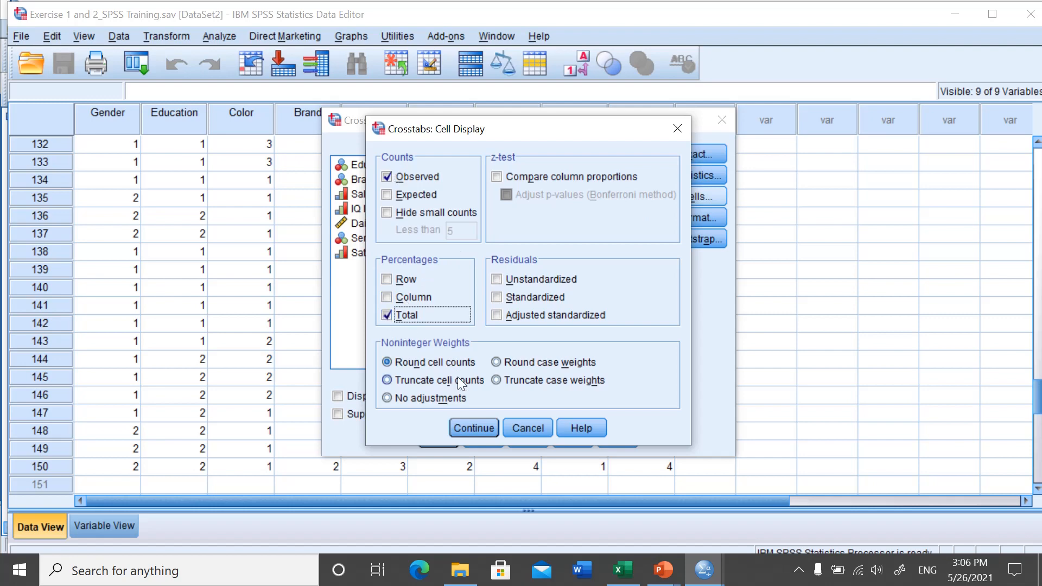
{"action": "left_click", "coordinate": [480, 427]}
{"action": "left_click", "coordinate": [435, 437]}
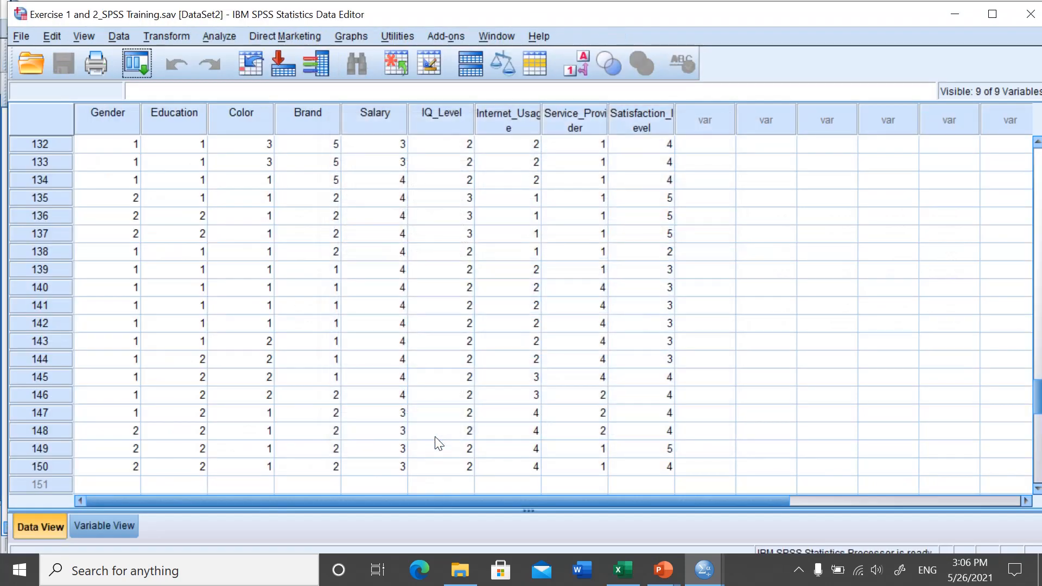
Step: Switch to the Output1 viewer window and examine the gender by color preference crosstabulation and the Chi-Square Tests table with its expected-count footnote
{"action": "mouse_move", "coordinate": [712, 576]}
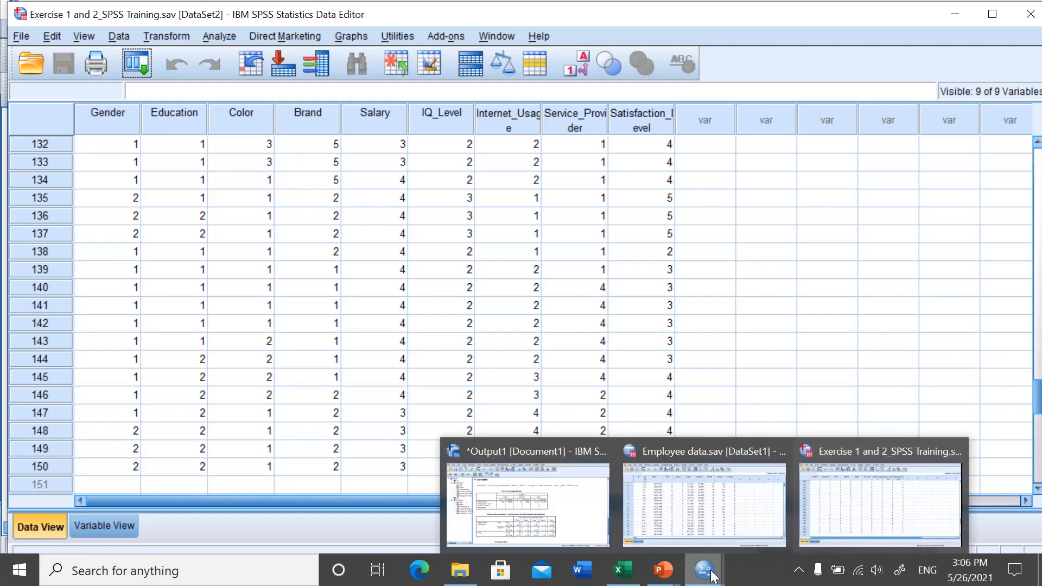
{"action": "left_click", "coordinate": [559, 460]}
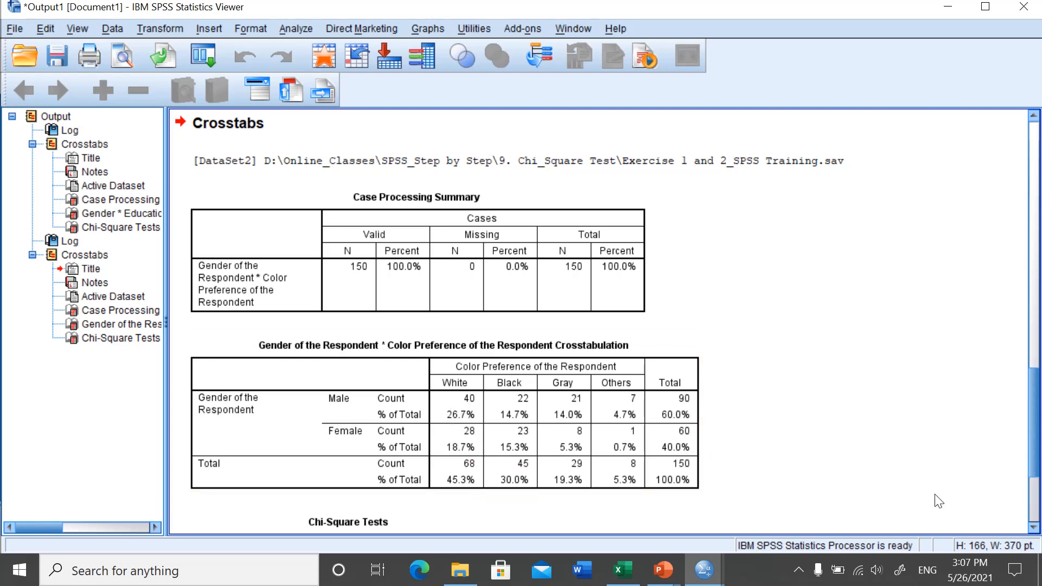
{"action": "left_click", "coordinate": [1034, 528]}
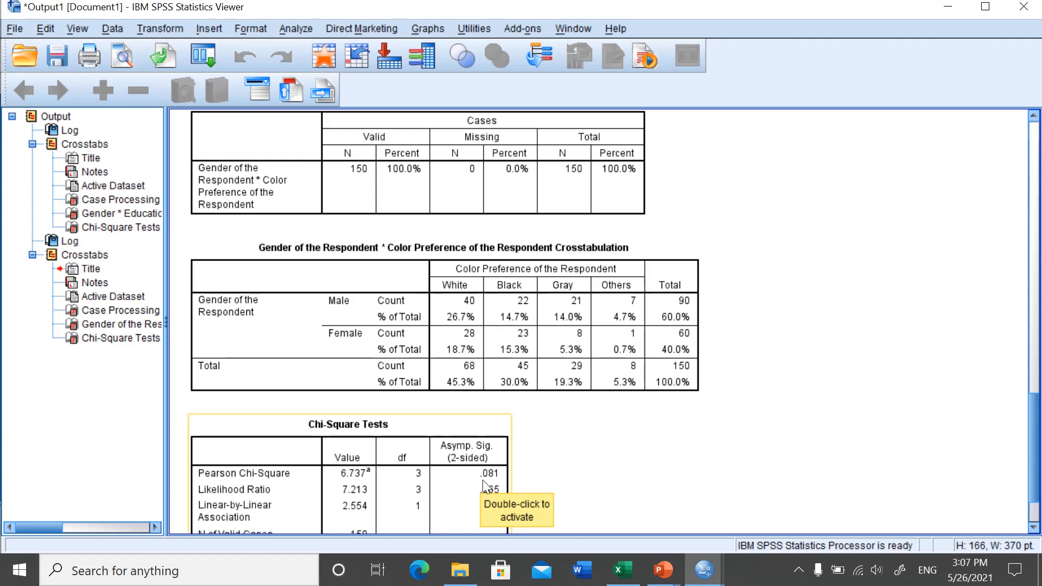
{"action": "left_click", "coordinate": [567, 481]}
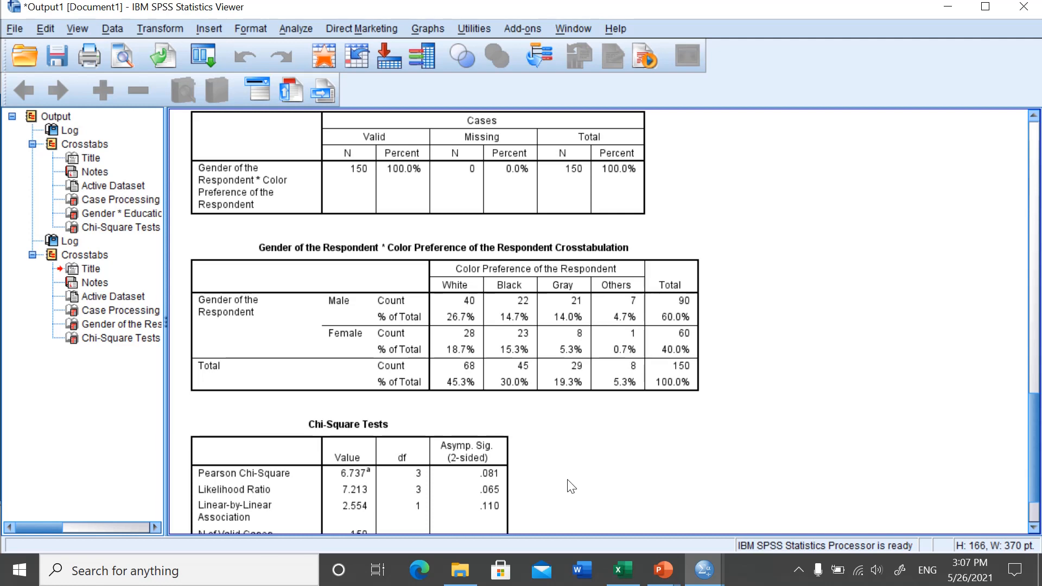
{"action": "left_click", "coordinate": [525, 296]}
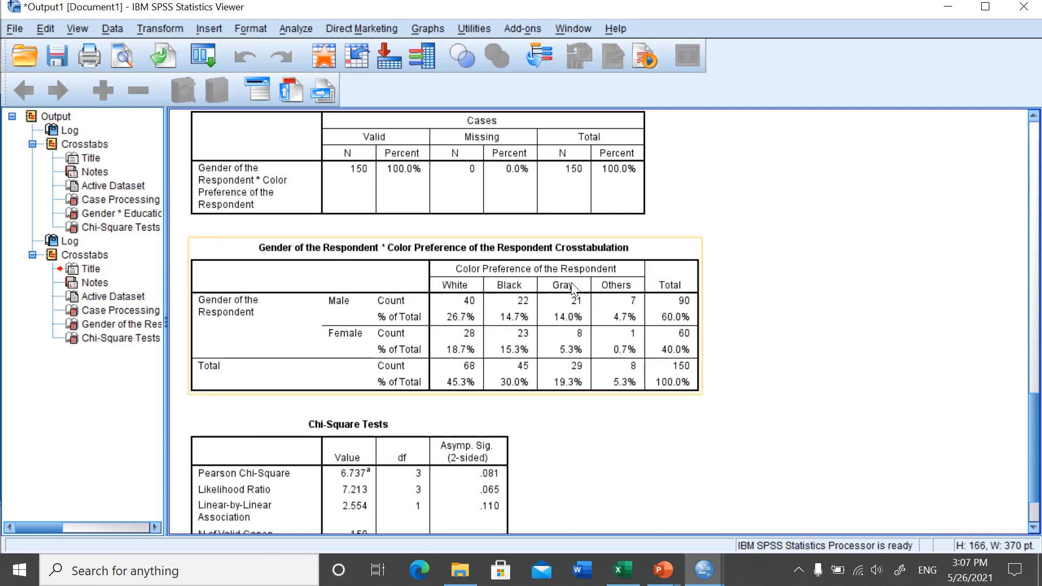
{"action": "left_click", "coordinate": [715, 383]}
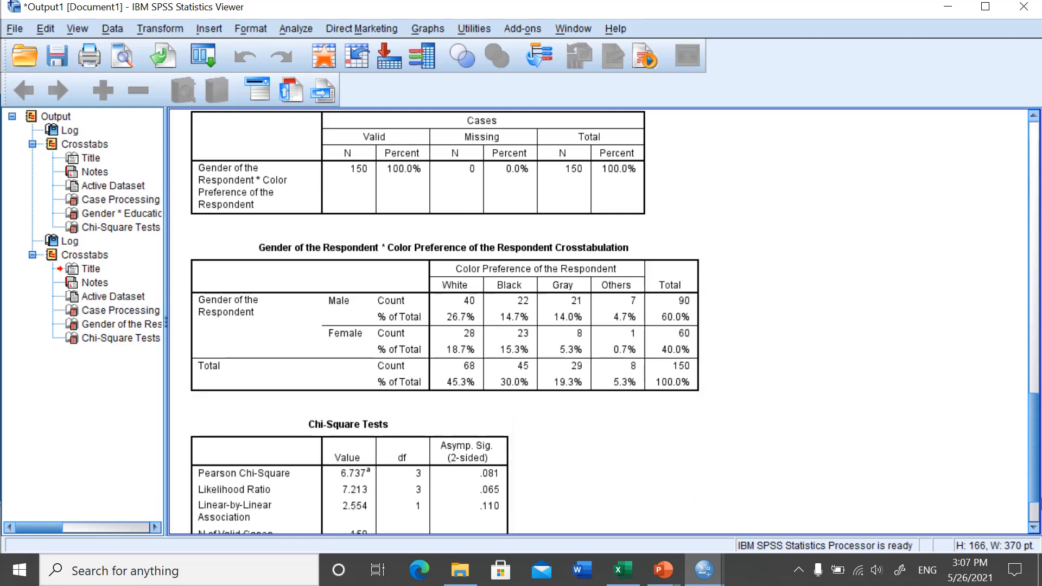
{"action": "left_click", "coordinate": [1034, 528]}
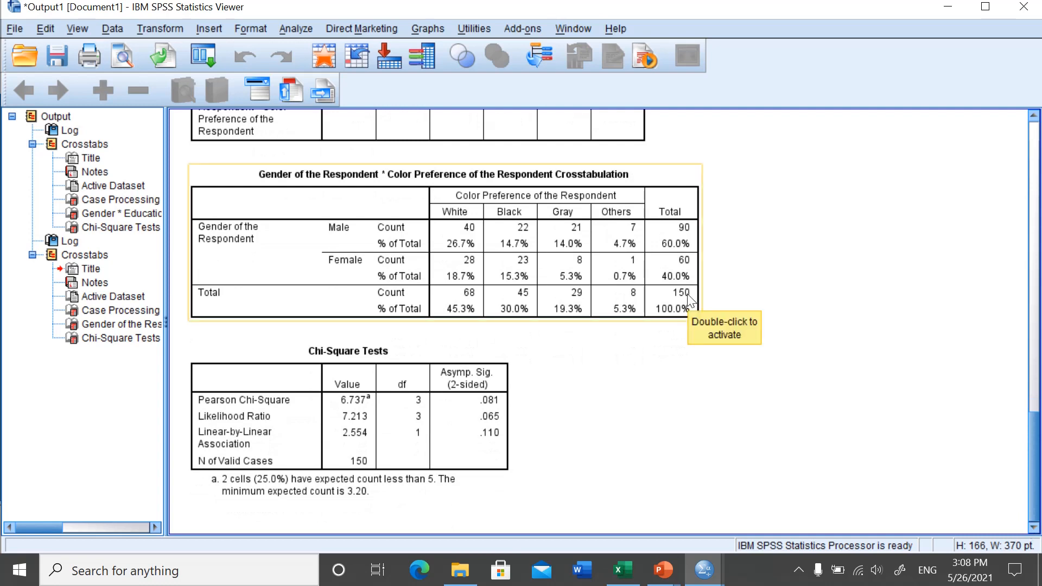
Step: Close the Output1 viewer window and switch to the PowerPoint slide show of the Chi-Square Test presentation
{"action": "left_click", "coordinate": [1034, 11]}
{"action": "left_click", "coordinate": [520, 306]}
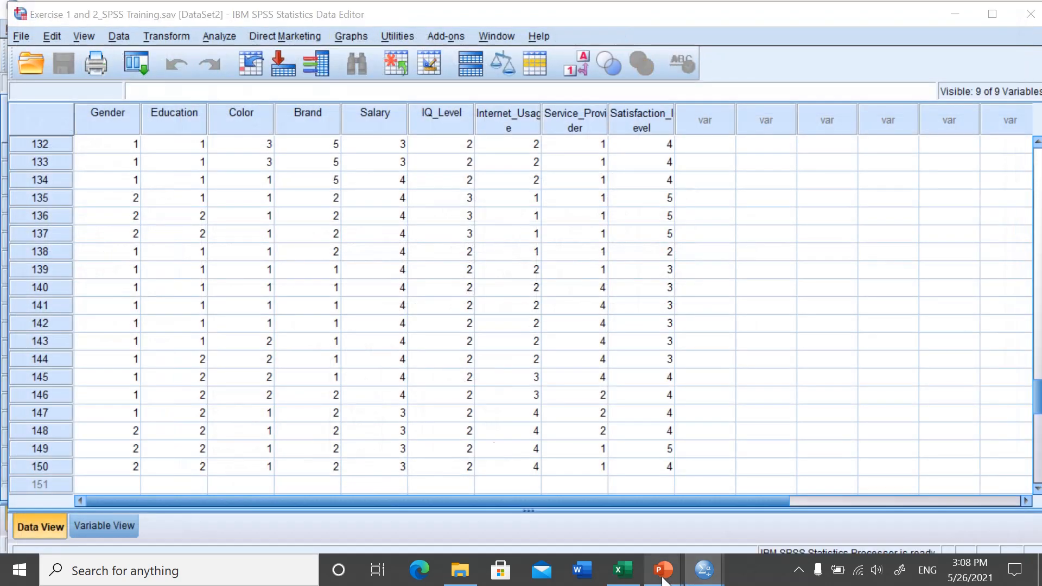
{"action": "mouse_move", "coordinate": [663, 570]}
{"action": "left_click", "coordinate": [700, 476]}
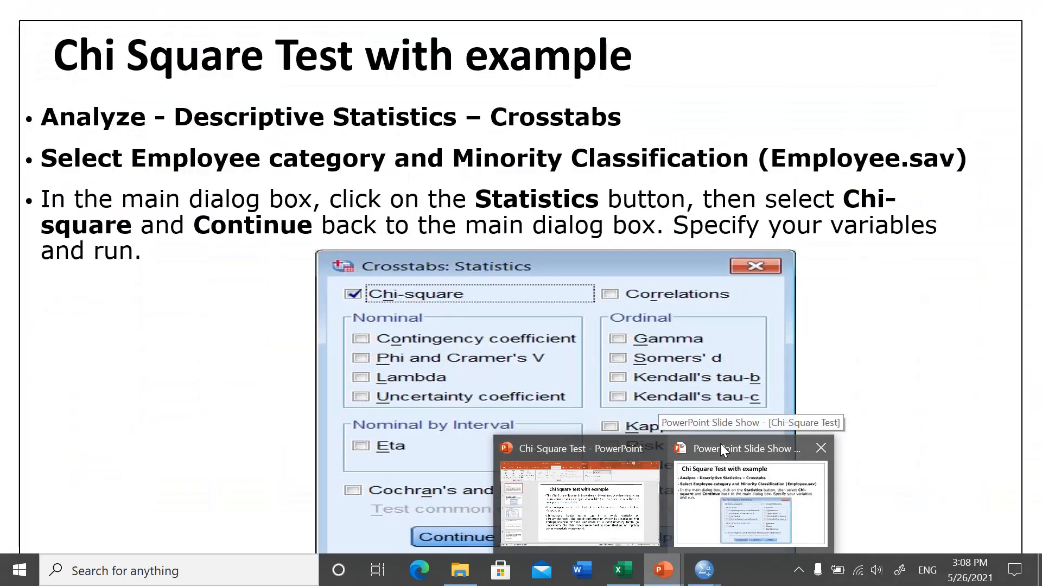